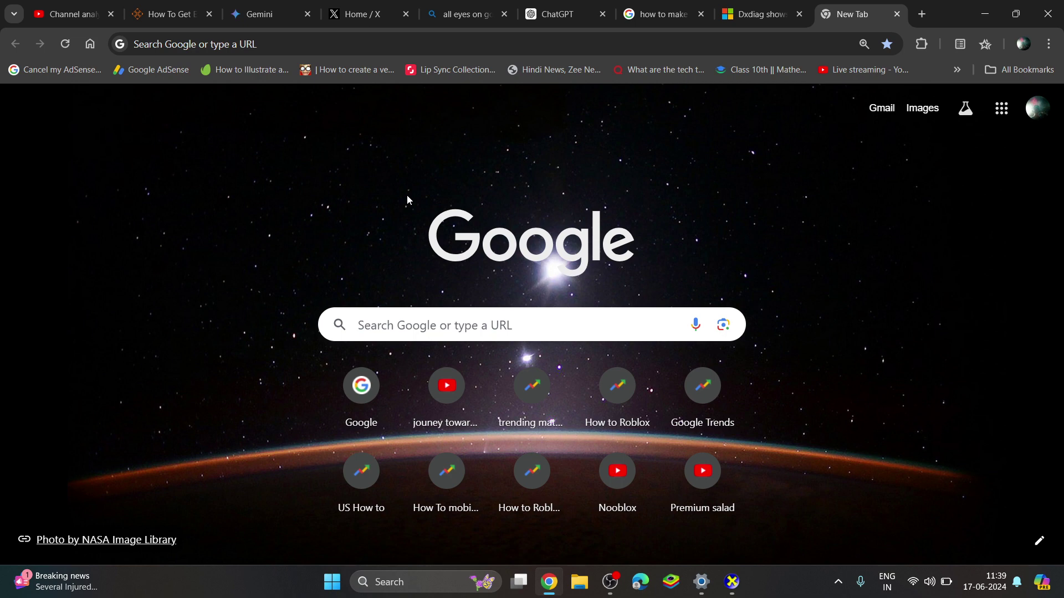
- Launch dxdiag from the Run dialog reached through Windows Search's recent items
{"action": "left_click", "coordinate": [410, 581]}
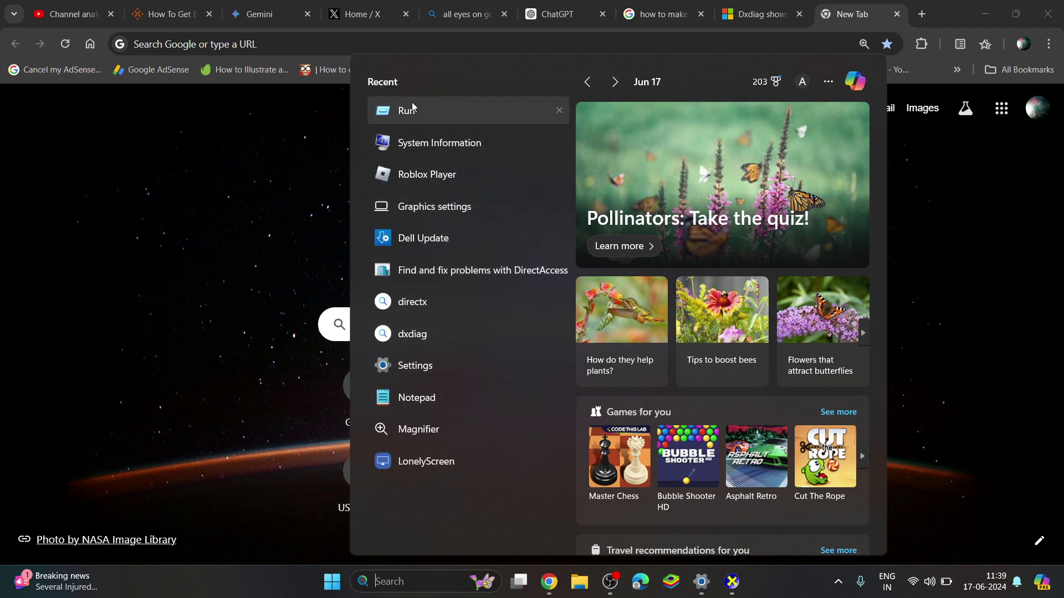
{"action": "left_click", "coordinate": [412, 110]}
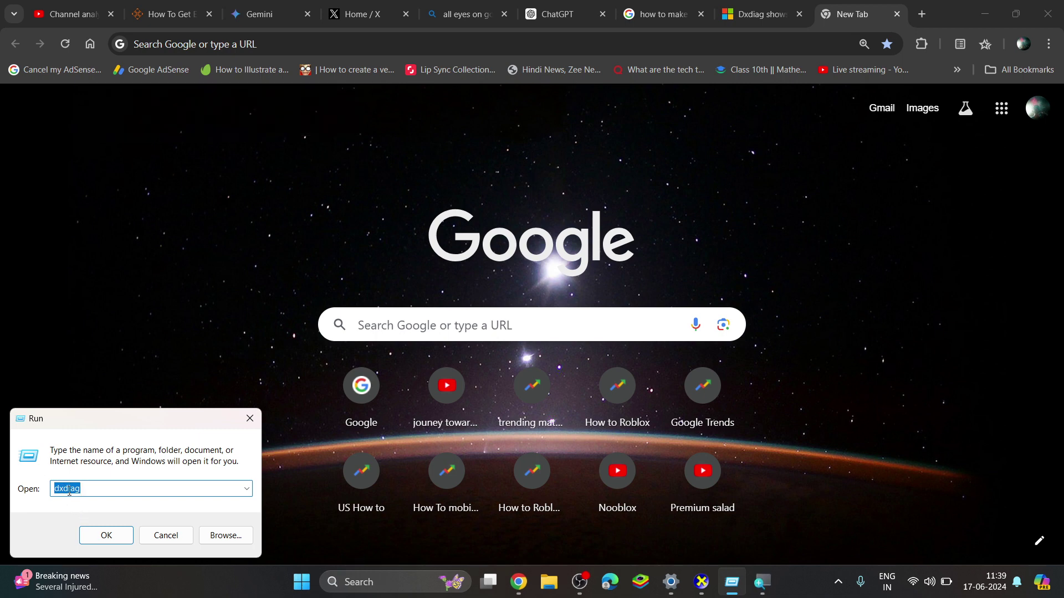
{"action": "left_click", "coordinate": [81, 490]}
{"action": "left_click", "coordinate": [122, 542]}
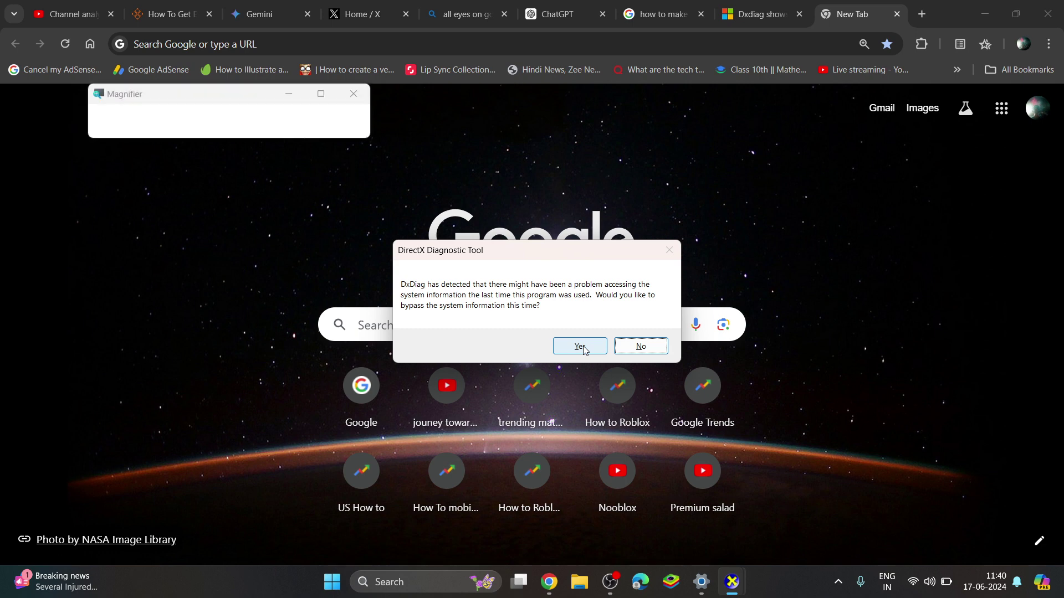
- Skip the system information check and show DxDiag's Display details for Intel Iris Xe Graphics
{"action": "left_click", "coordinate": [582, 347]}
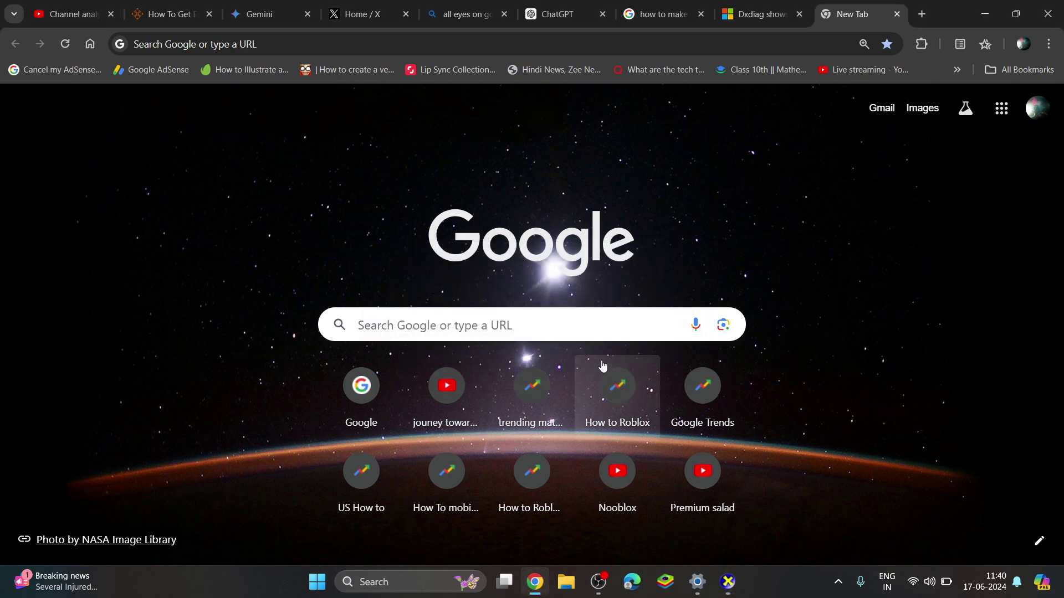
{"action": "left_click", "coordinate": [731, 582]}
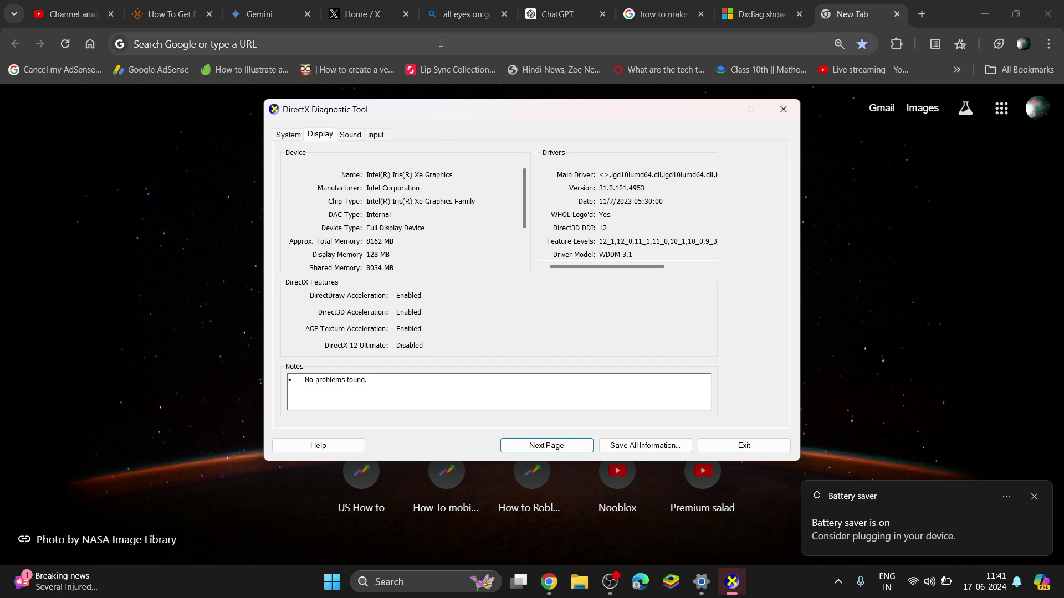
{"action": "left_click", "coordinate": [761, 14]}
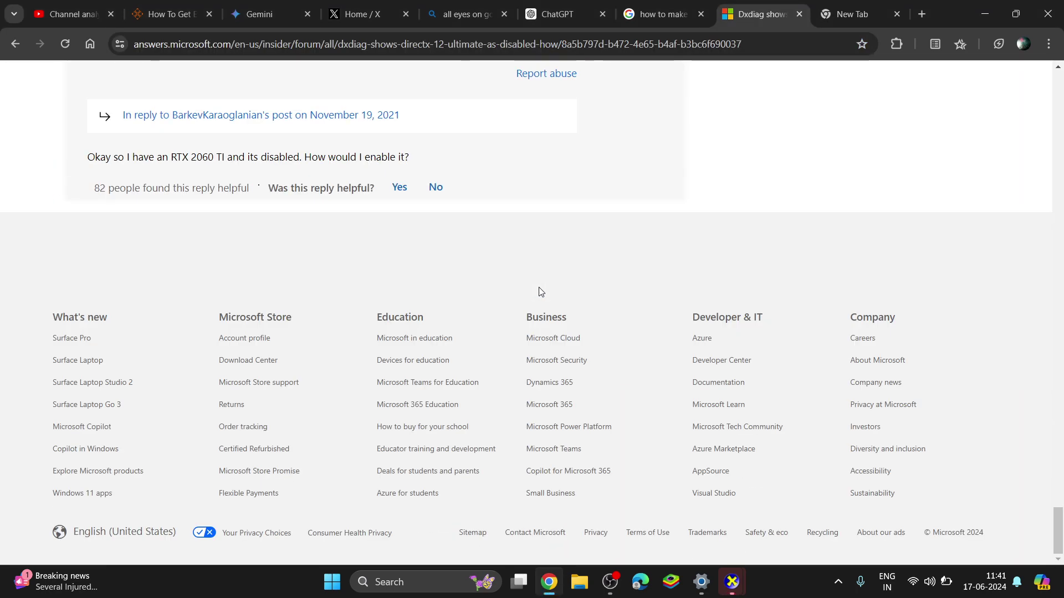
{"action": "left_click_drag", "start_coordinate": [1061, 519], "coordinate": [1062, 459]}
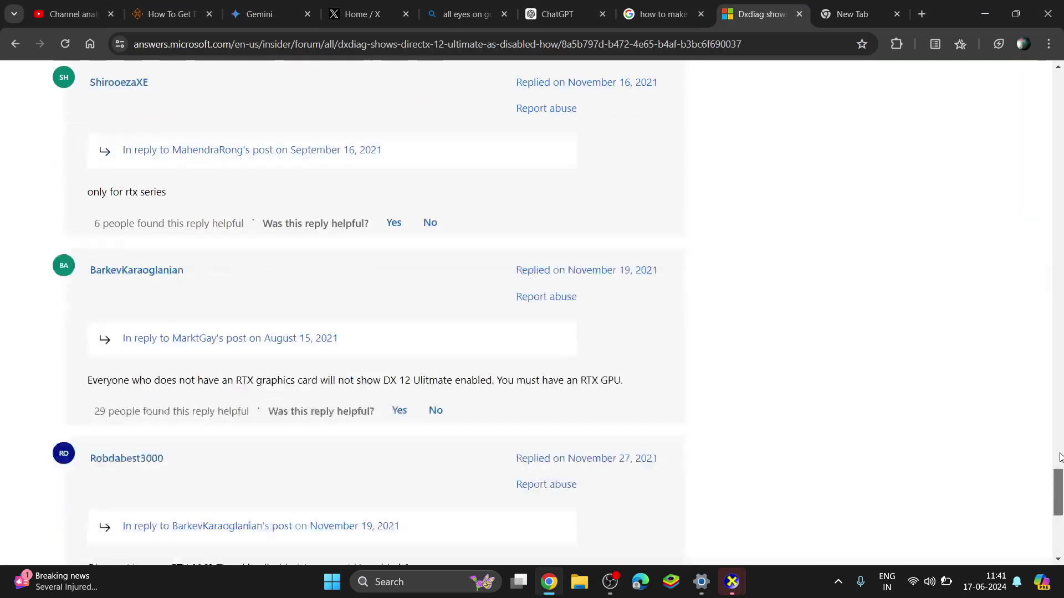
{"action": "scroll", "coordinate": [1061, 459], "scroll_direction": "down", "scroll_amount": 1}
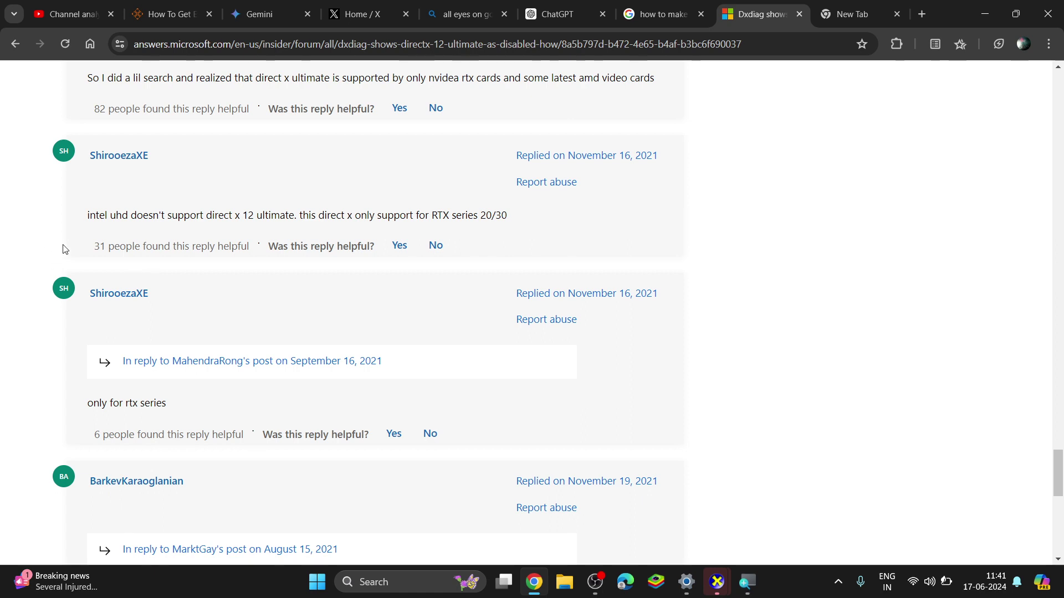
{"action": "mouse_move", "coordinate": [110, 216]}
{"action": "left_mouse_down"}
{"action": "mouse_move", "coordinate": [349, 217]}
{"action": "mouse_move", "coordinate": [497, 236]}
{"action": "left_mouse_up"}
{"action": "left_click", "coordinate": [326, 217]}
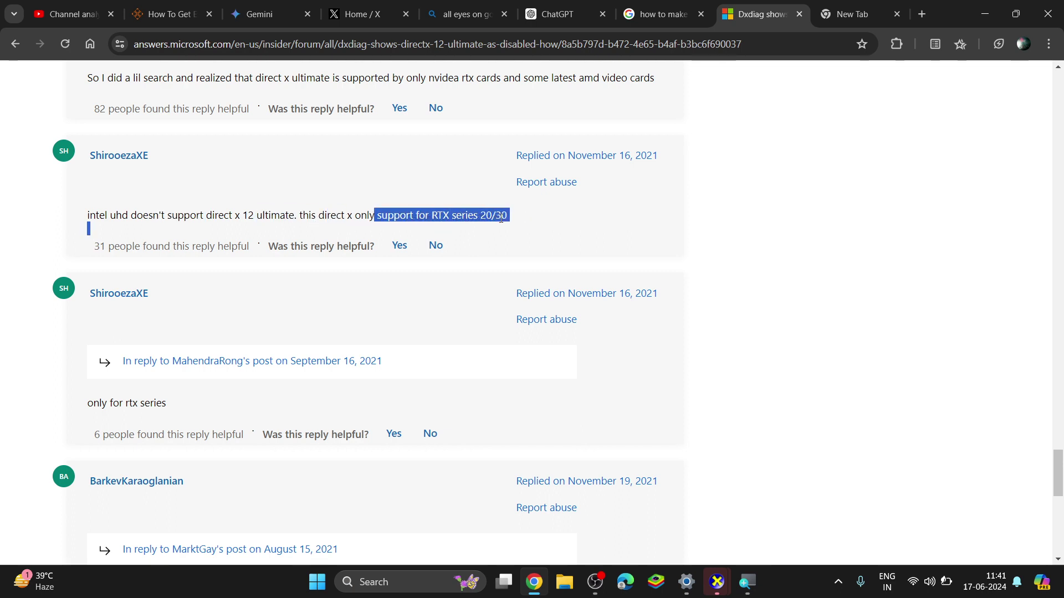
{"action": "key", "text": "super"}
{"action": "key", "text": "super"}
{"action": "left_click_drag", "start_coordinate": [430, 216], "coordinate": [468, 217]}
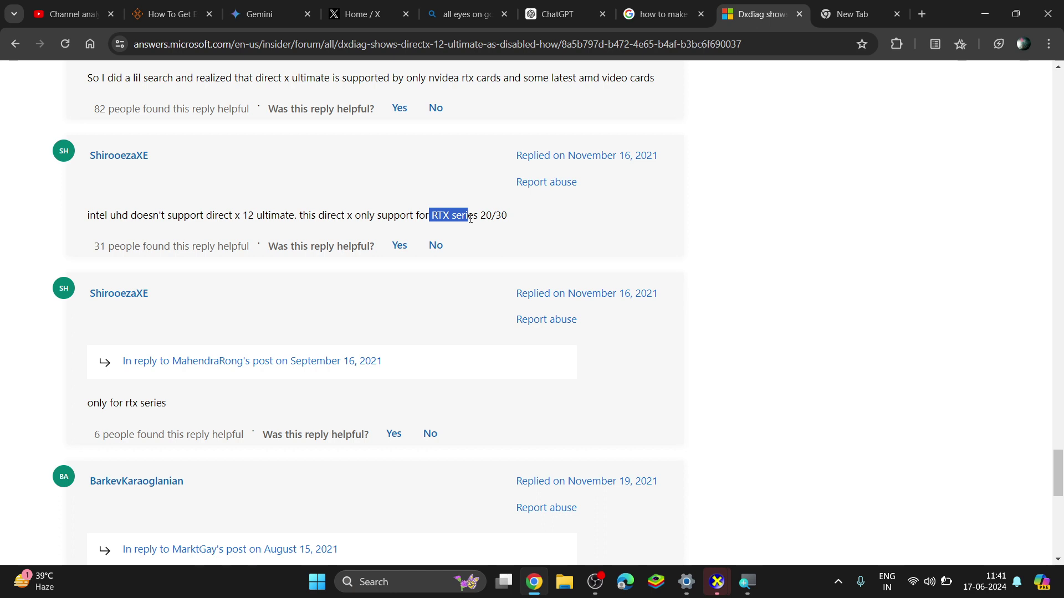
{"action": "left_click_drag", "start_coordinate": [96, 215], "coordinate": [260, 222]}
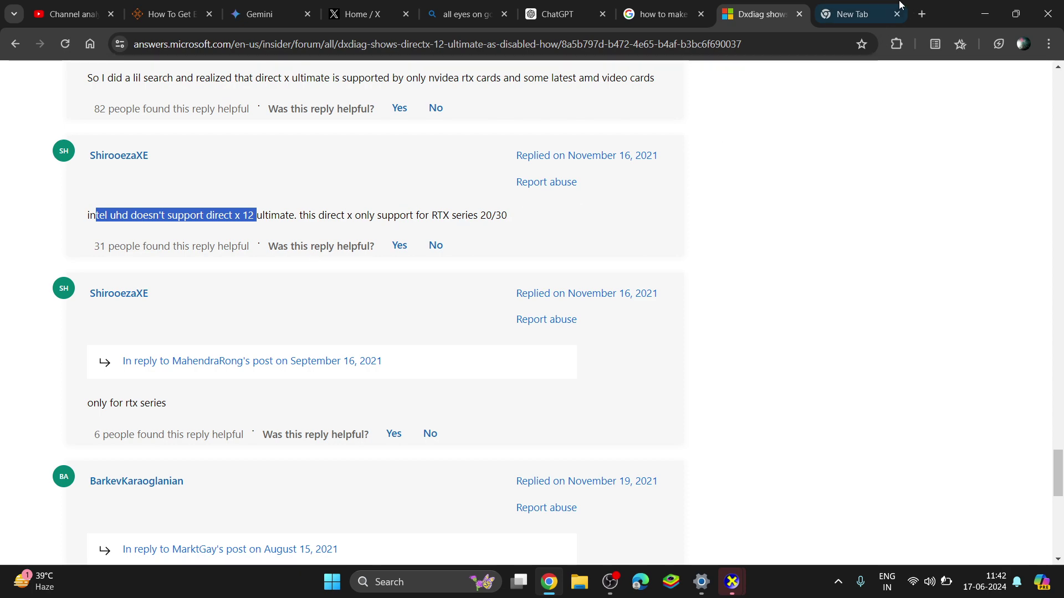
- Search Google for 'directx 10 for windows 11' and open the DirectX End-User Runtime Web Installer result
{"action": "left_click", "coordinate": [848, 14]}
{"action": "left_click", "coordinate": [644, 40]}
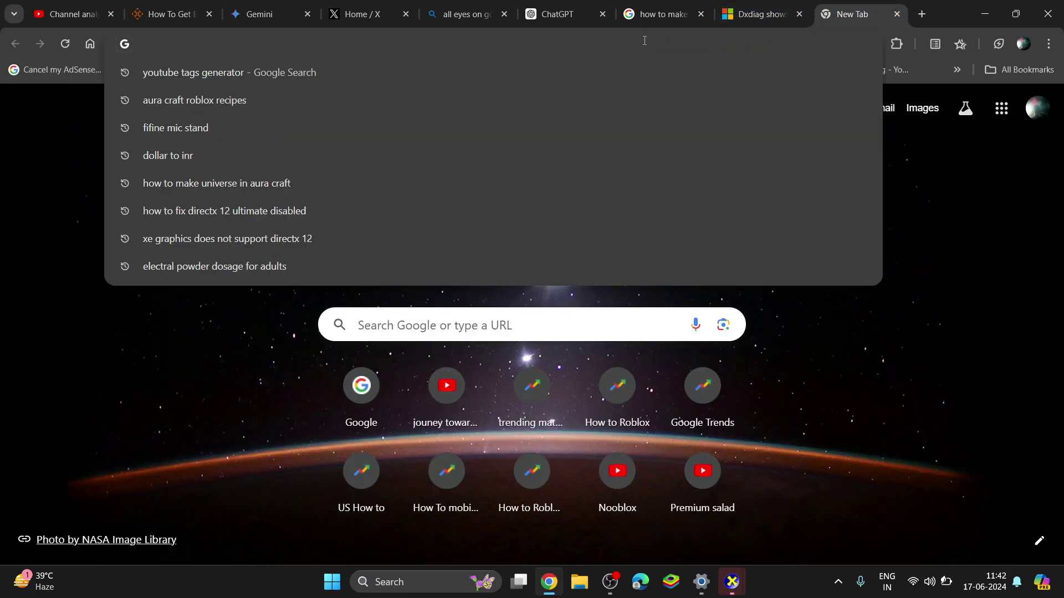
{"action": "type", "text": "d"}
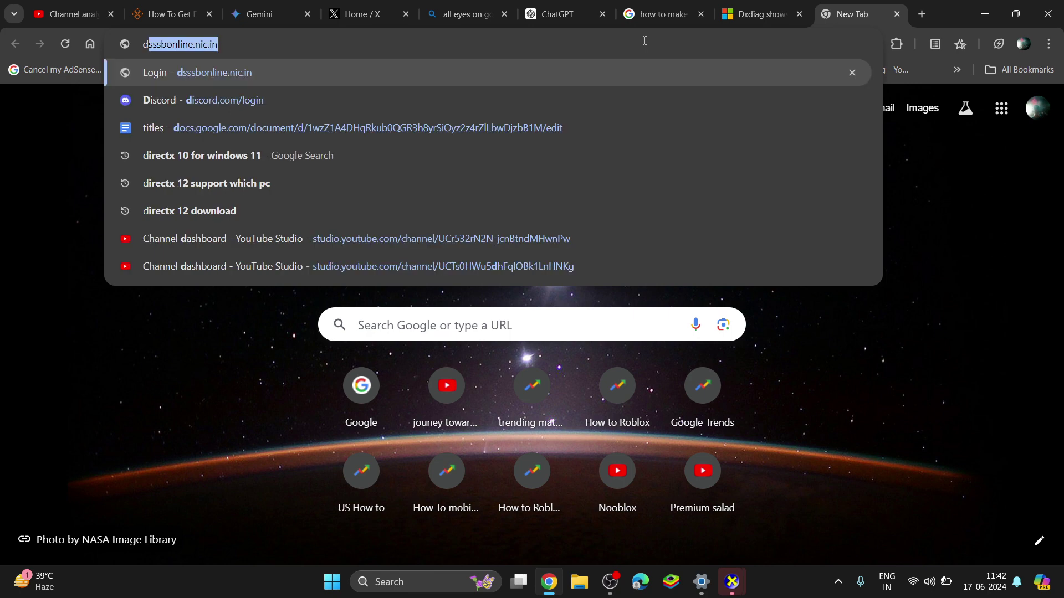
{"action": "type", "text": "irex"}
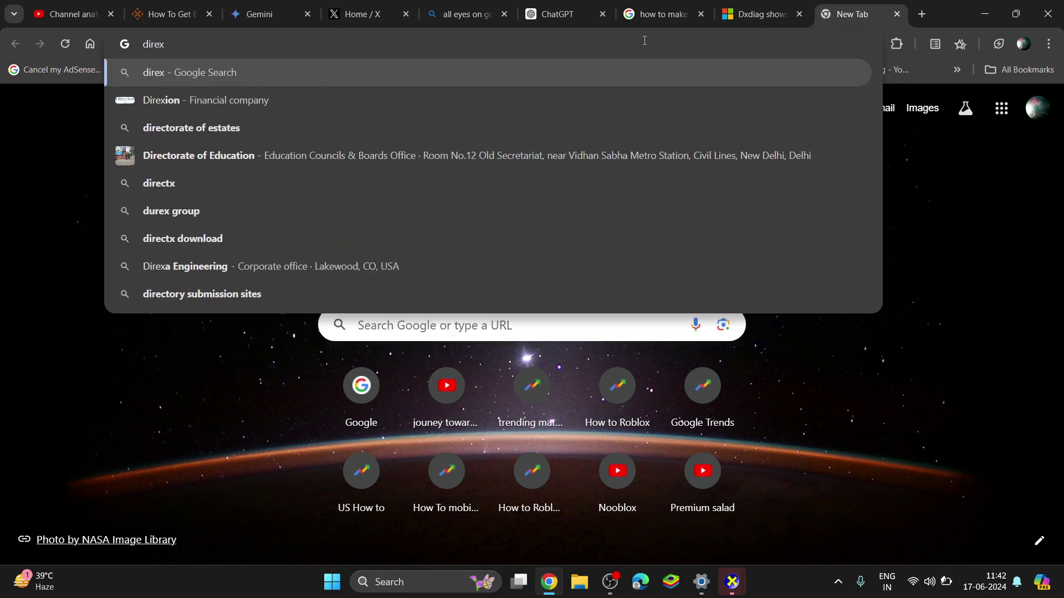
{"action": "key", "text": "BackSpace"}
{"action": "type", "text": "c"}
{"action": "key", "text": "BackSpace"}
{"action": "type", "text": "ct x"}
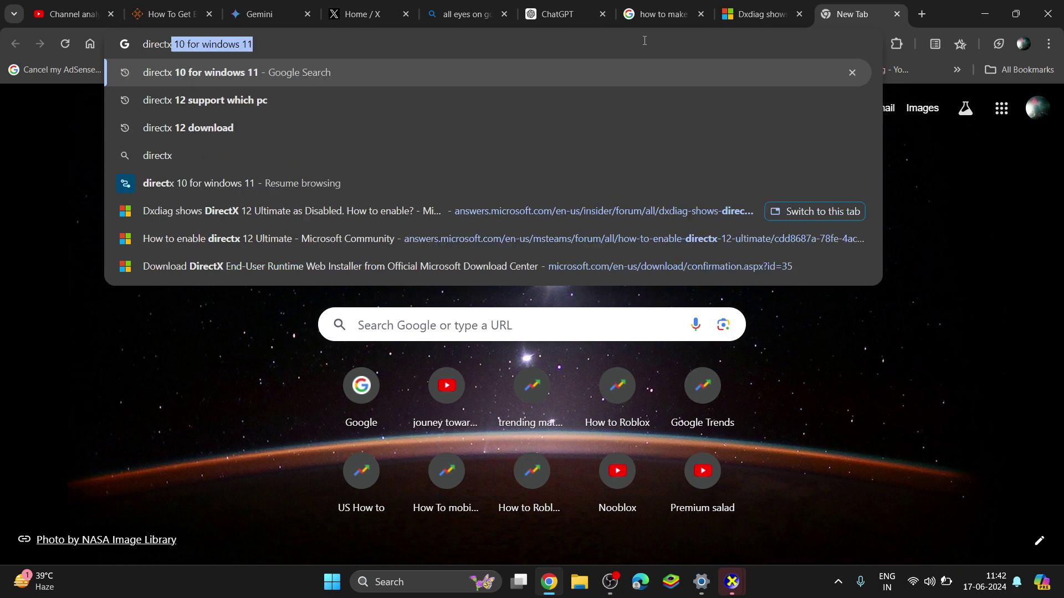
{"action": "key", "text": "Return"}
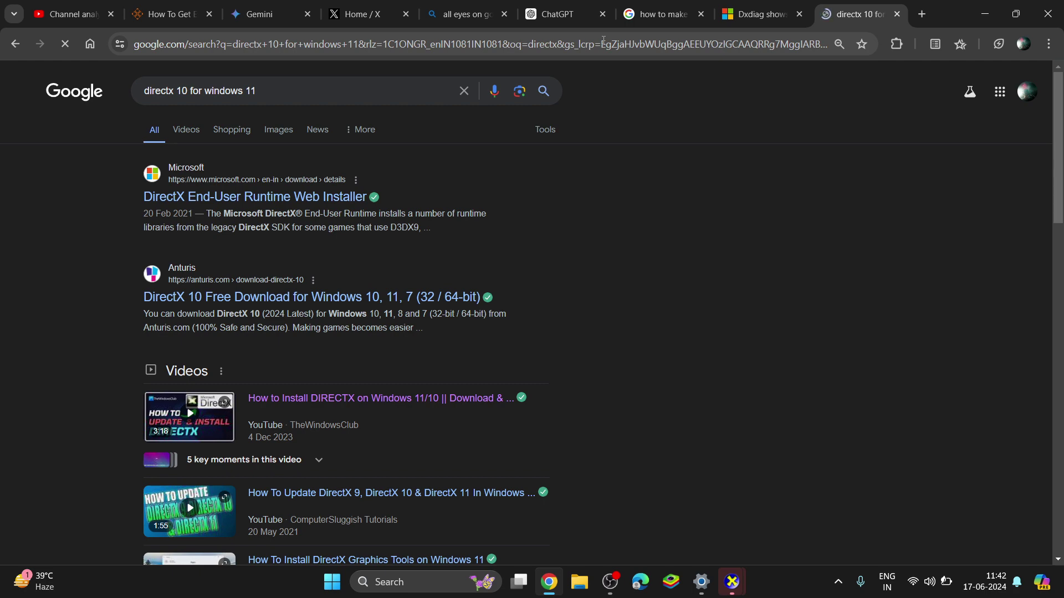
{"action": "left_click", "coordinate": [166, 198]}
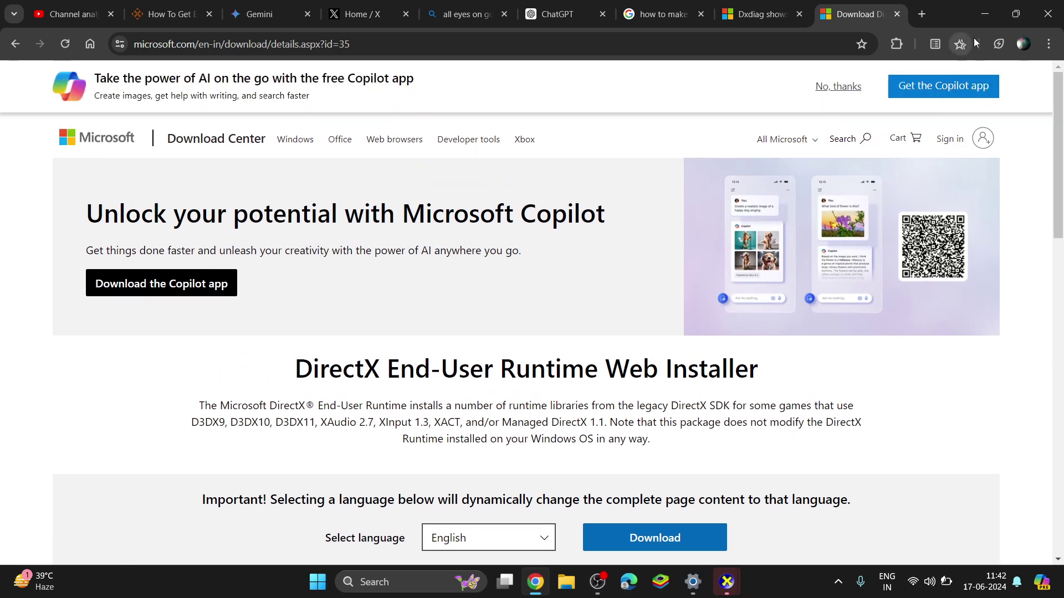
- View Chrome's download history, then return to the DirectX installer page on Microsoft Download Center
{"action": "left_click", "coordinate": [1049, 47]}
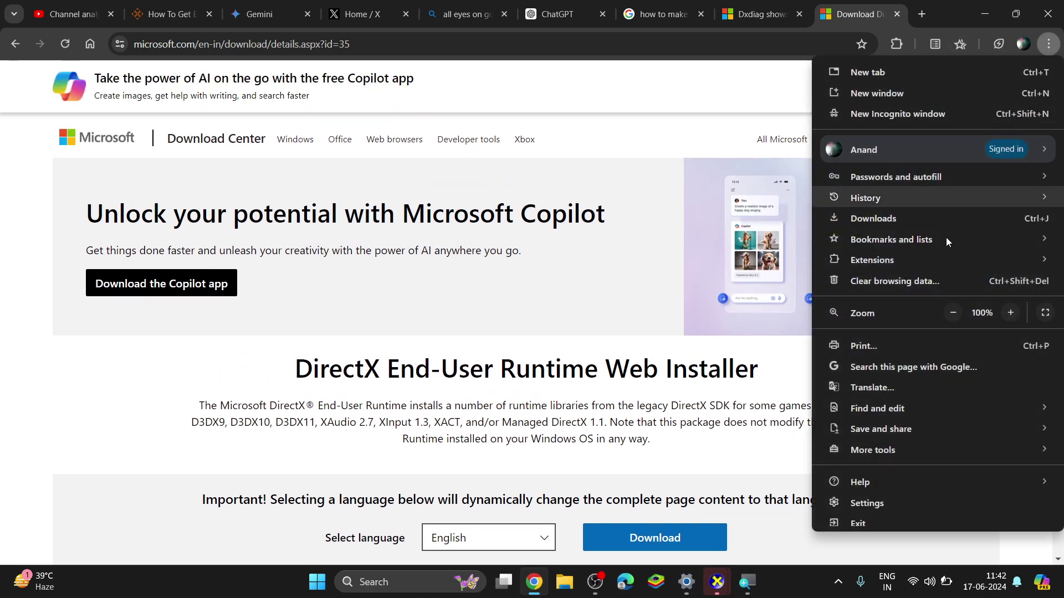
{"action": "left_click", "coordinate": [873, 220]}
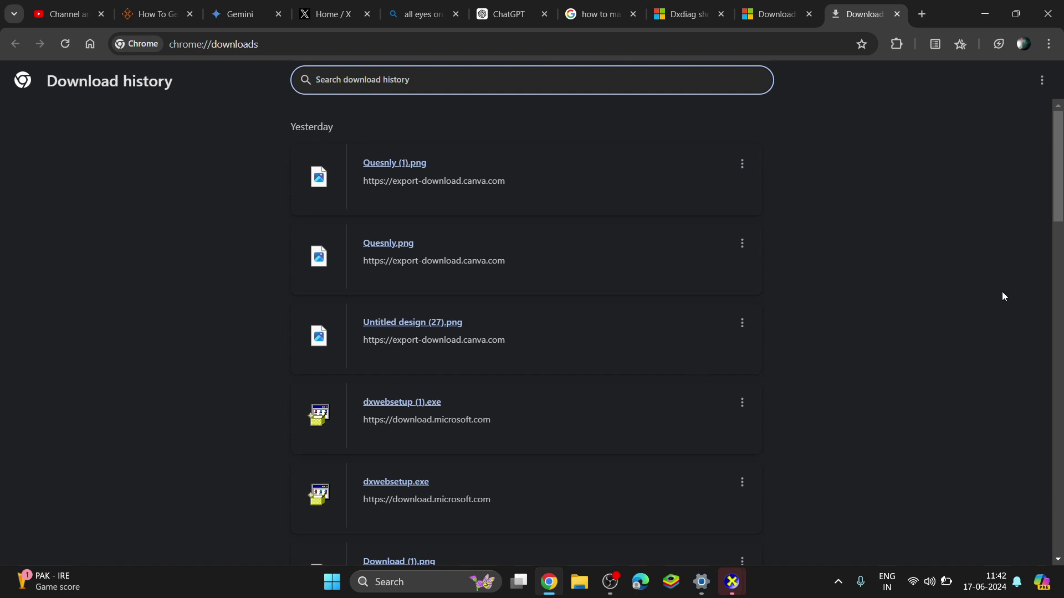
{"action": "left_click", "coordinate": [766, 8]}
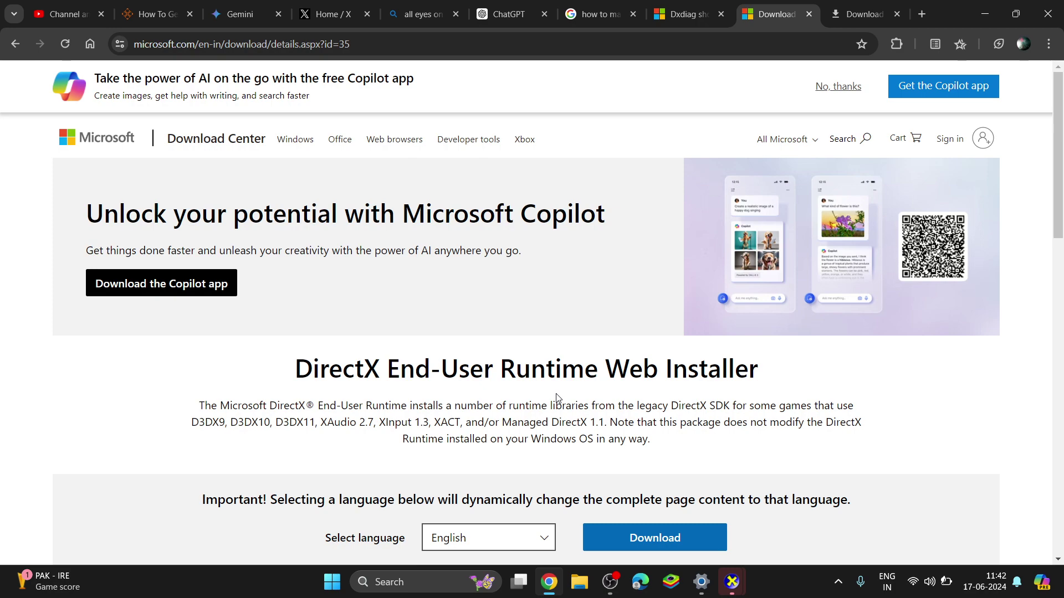
{"action": "scroll", "coordinate": [556, 398], "scroll_direction": "down", "scroll_amount": 15}
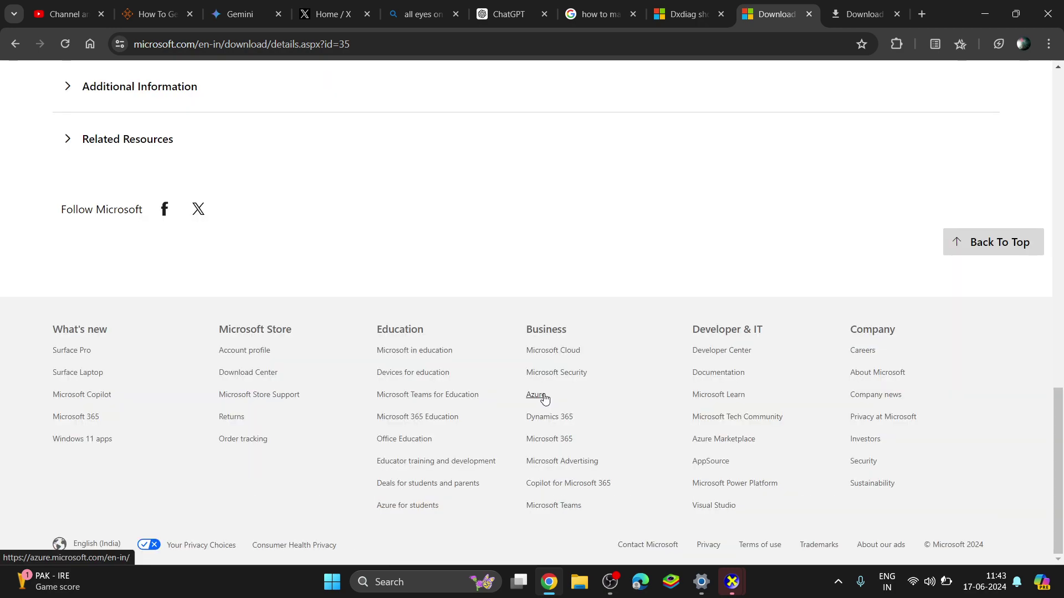
{"action": "left_click_drag", "start_coordinate": [1058, 405], "coordinate": [1061, 76]}
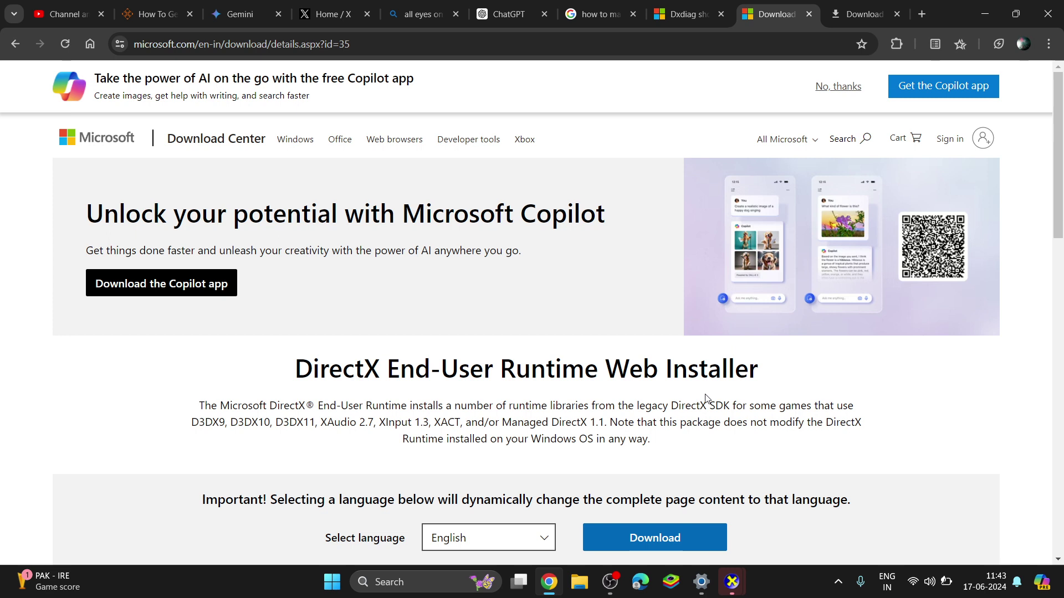
- Restore the DxDiag window and review the Input and Display tabs, ending on Display
{"action": "mouse_move", "coordinate": [700, 581]}
{"action": "left_click", "coordinate": [694, 520]}
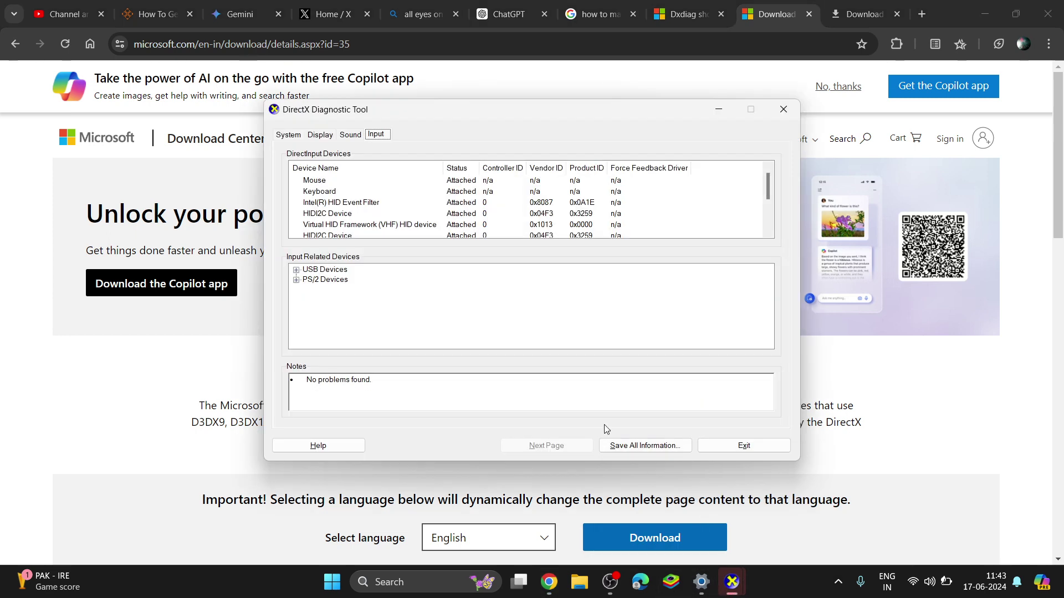
{"action": "left_click", "coordinate": [322, 137]}
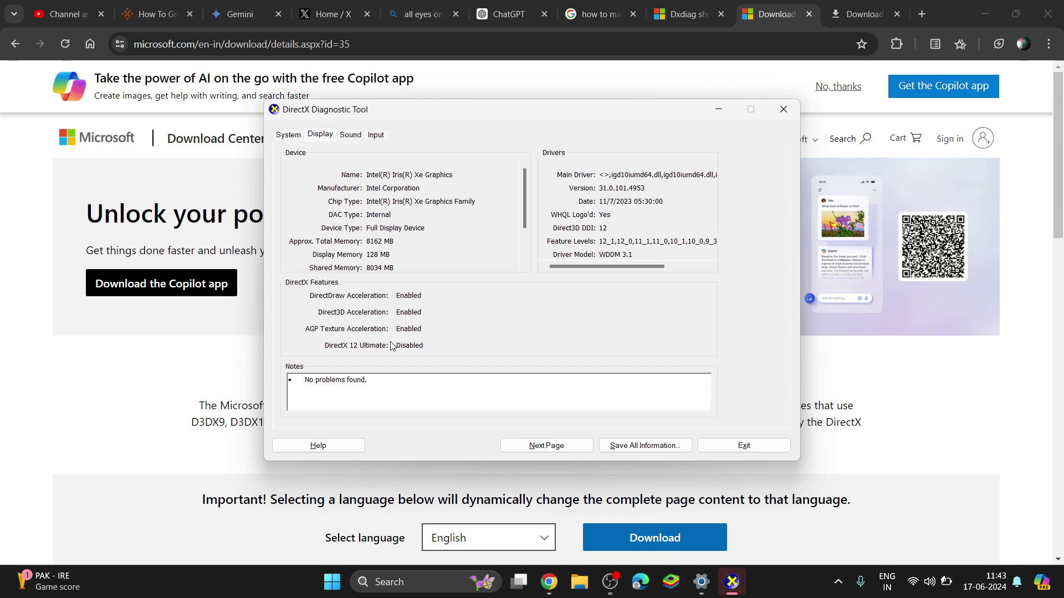
{"action": "left_click", "coordinate": [375, 134]}
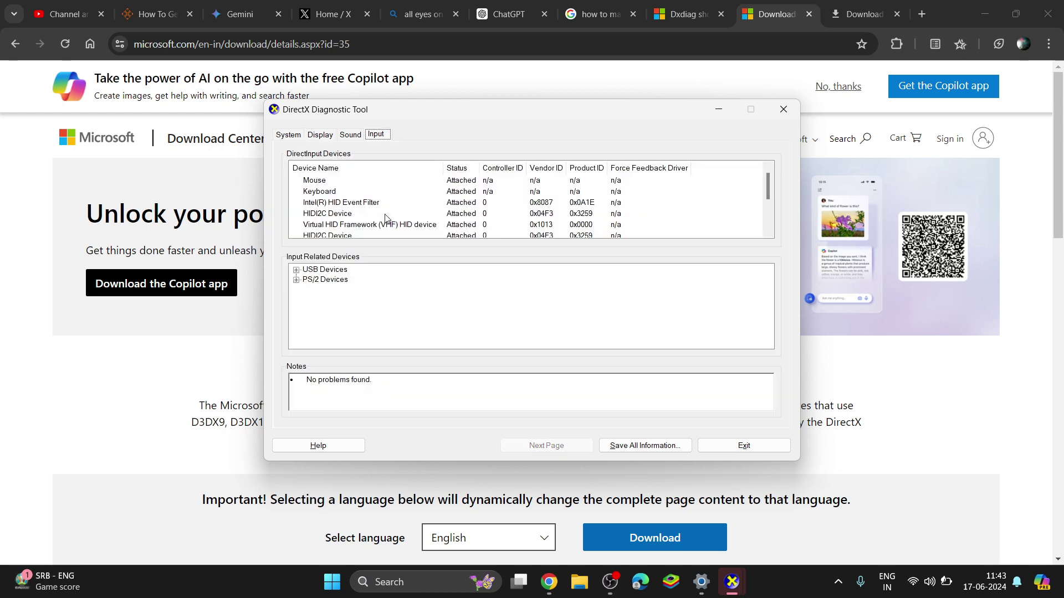
{"action": "left_click", "coordinate": [327, 137]}
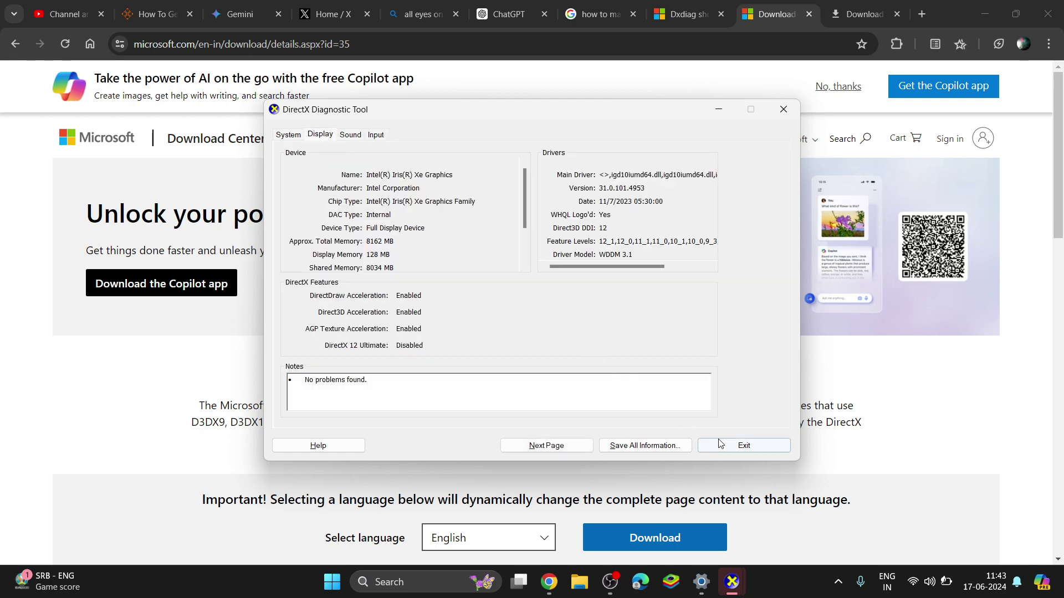